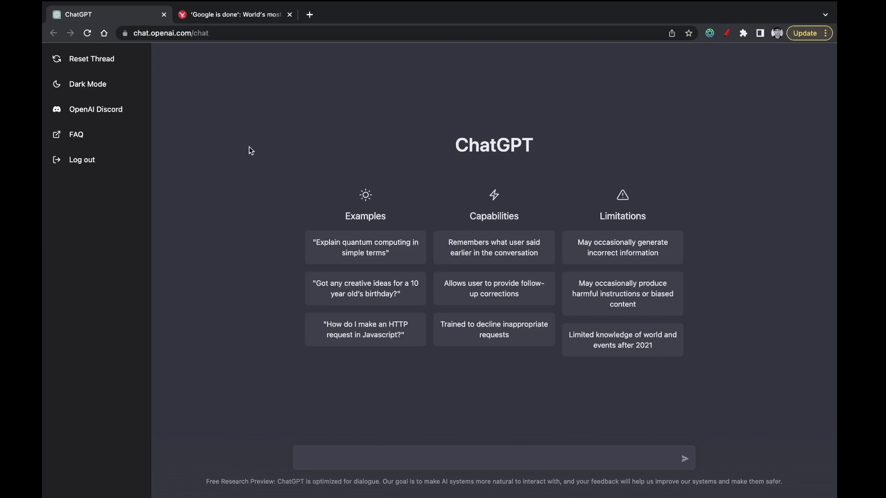
Step: Back in the chat, request a C++ program printing even numbers 1 to 10, then begin a prime-numbers prompt
{"action": "left_click", "coordinate": [226, 15]}
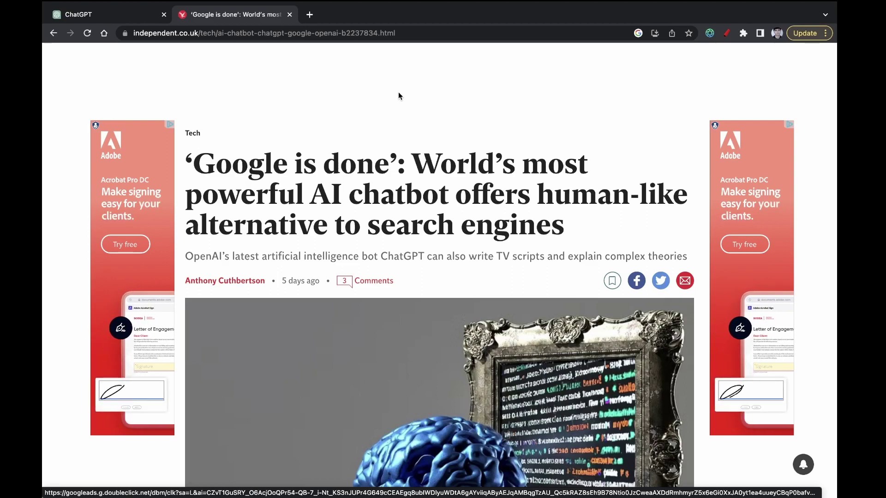
{"action": "left_click", "coordinate": [132, 11]}
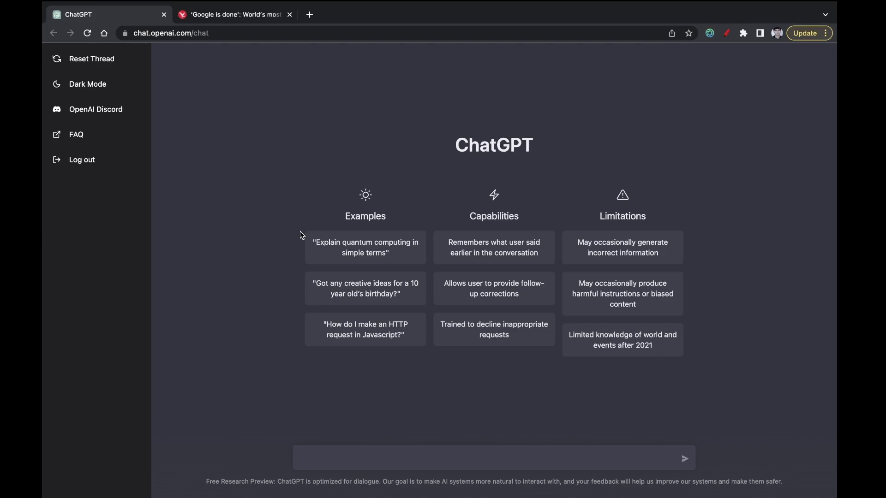
{"action": "type", "text": "write a c++ program to print"}
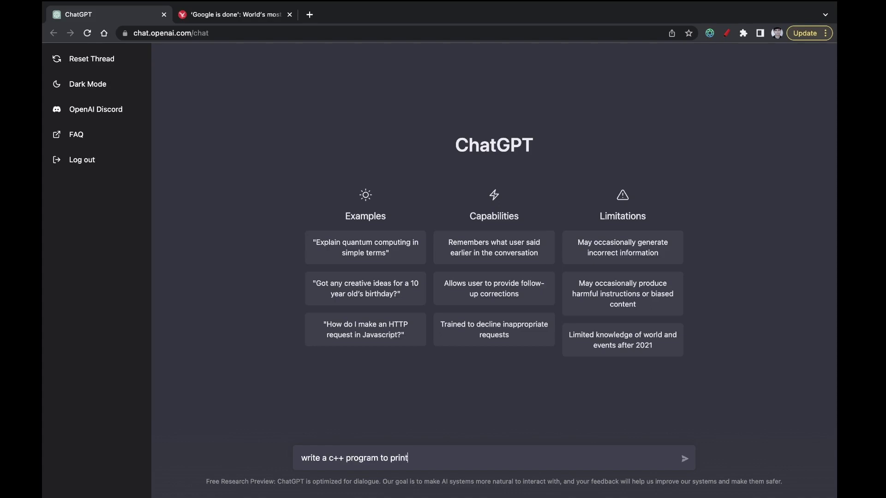
{"action": "type", "text": " all the even numbers from 1 to 10"}
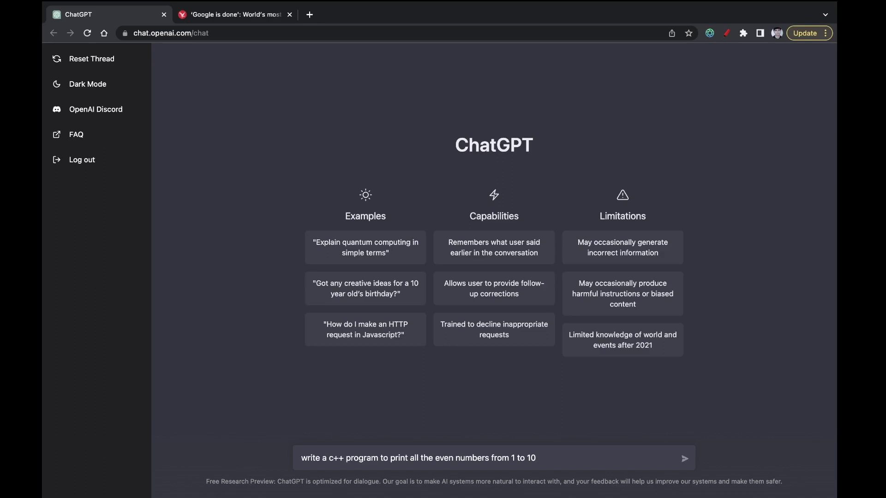
{"action": "key", "text": "Return"}
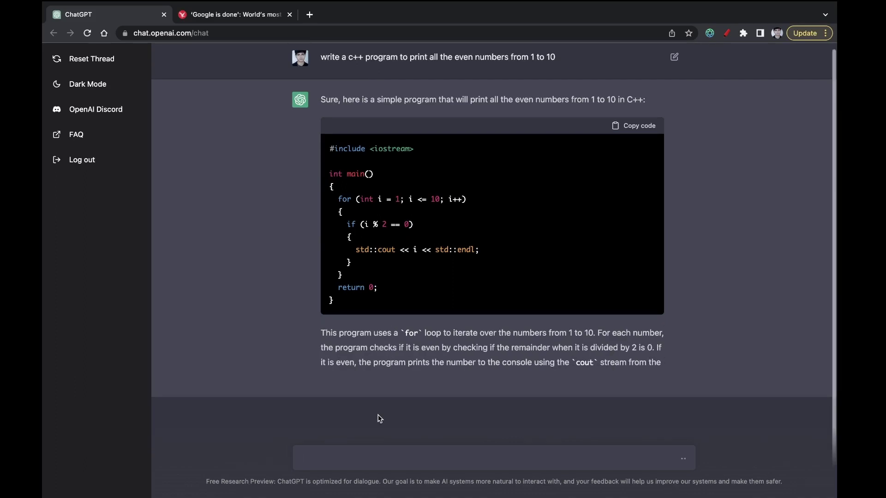
{"action": "type", "text": "write a "}
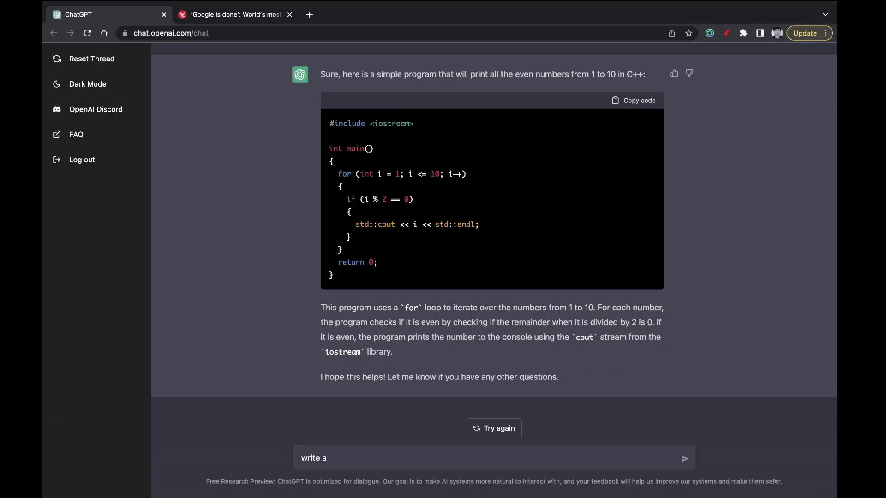
{"action": "type", "text": "c+++"}
{"action": "type", "text": "program t"}
{"action": "type", "text": "o print"}
{"action": "type", "text": " a"}
{"action": "type", "text": "ll prime bn"}
{"action": "type", "text": "u"}
Step: Fix the typo and send 'write a c++ program to print all prime numbers between 1 to n'
{"action": "key", "text": "BackSpace"}
{"action": "key", "text": "BackSpace"}
{"action": "key", "text": "BackSpace"}
{"action": "type", "text": "numbers between 1 to n"}
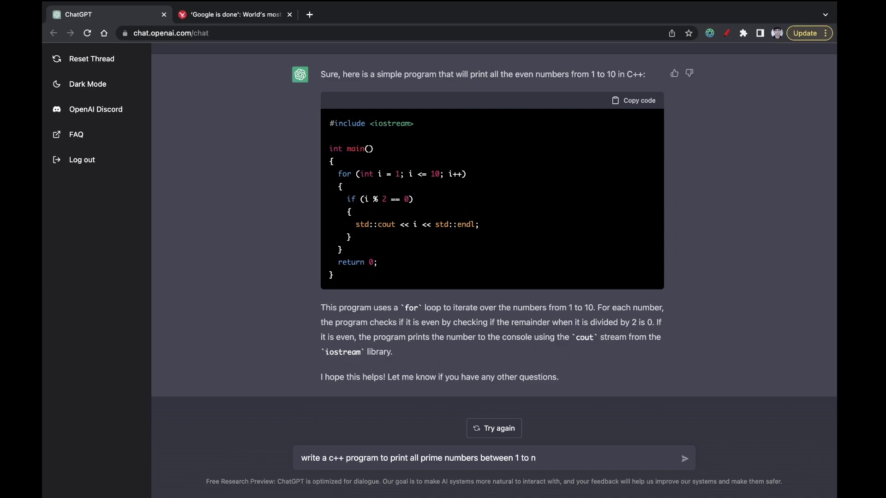
{"action": "double_click", "coordinate": [532, 458]}
{"action": "left_click", "coordinate": [547, 457]}
{"action": "key", "text": "Return"}
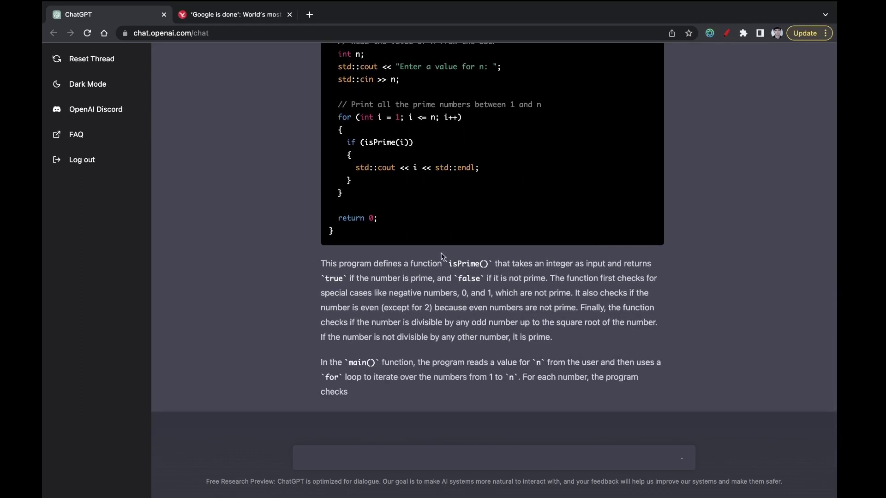
Step: Scroll through the generated C++ isPrime() program and its explanation
{"action": "scroll", "coordinate": [400, 300], "scroll_direction": "up", "scroll_amount": 3}
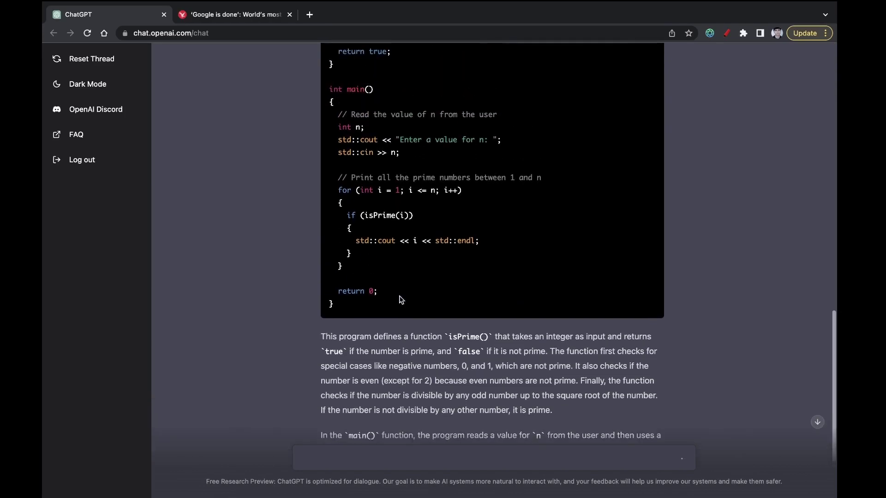
{"action": "scroll", "coordinate": [401, 300], "scroll_direction": "up", "scroll_amount": 10}
{"action": "scroll", "coordinate": [400, 300], "scroll_direction": "down", "scroll_amount": 15}
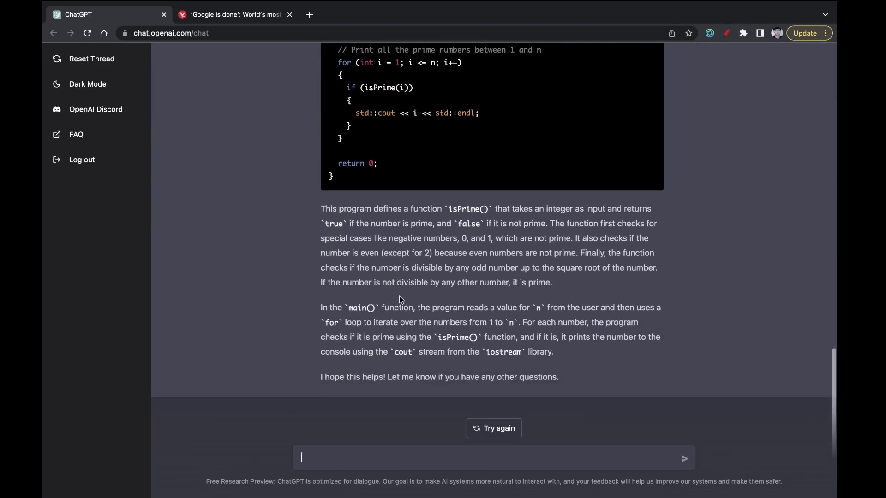
{"action": "scroll", "coordinate": [400, 298], "scroll_direction": "up", "scroll_amount": 20}
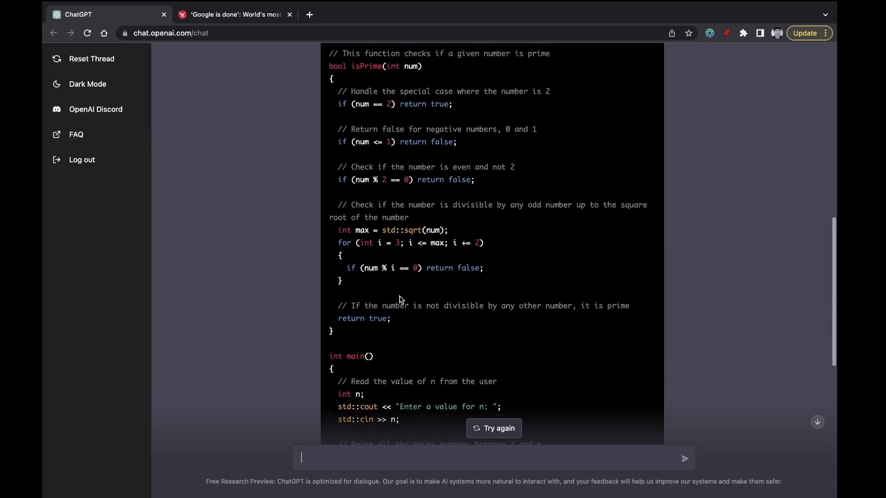
{"action": "scroll", "coordinate": [400, 296], "scroll_direction": "down", "scroll_amount": 20}
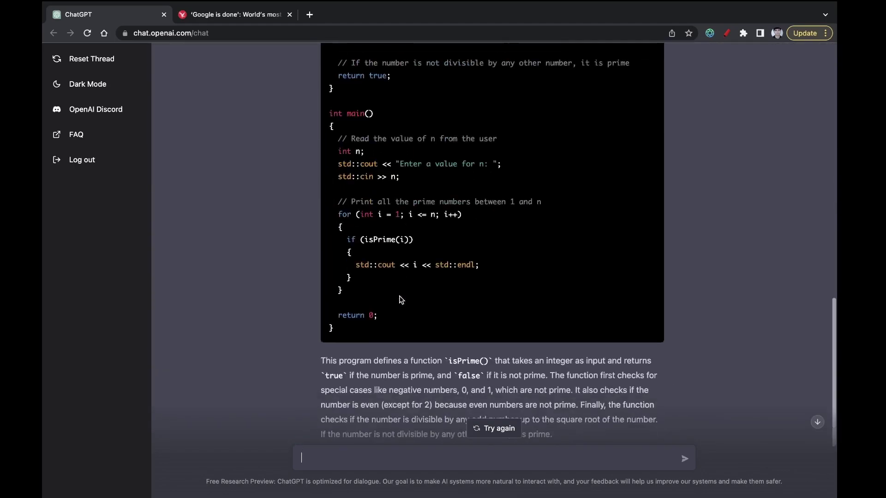
{"action": "scroll", "coordinate": [400, 296], "scroll_direction": "up", "scroll_amount": 6}
{"action": "scroll", "coordinate": [400, 298], "scroll_direction": "up", "scroll_amount": 6}
{"action": "scroll", "coordinate": [400, 298], "scroll_direction": "down", "scroll_amount": 10}
{"action": "scroll", "coordinate": [400, 298], "scroll_direction": "up", "scroll_amount": 4}
{"action": "scroll", "coordinate": [400, 299], "scroll_direction": "up", "scroll_amount": 10}
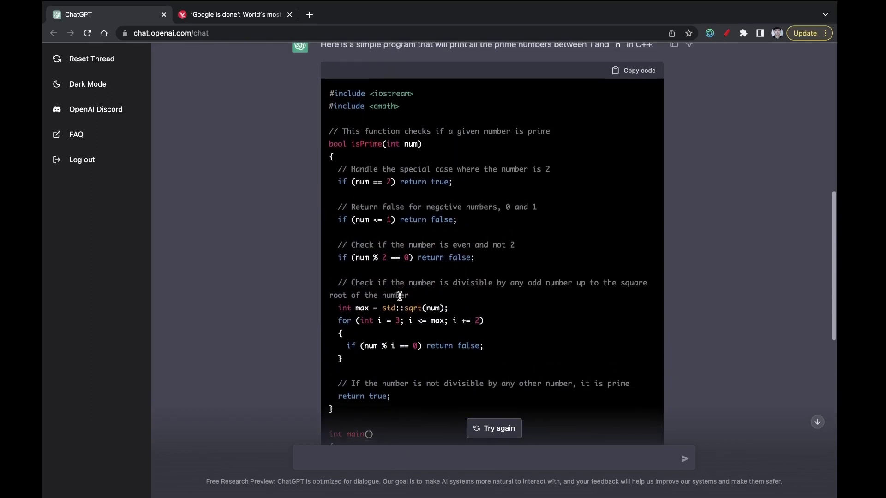
{"action": "scroll", "coordinate": [399, 298], "scroll_direction": "down", "scroll_amount": 18}
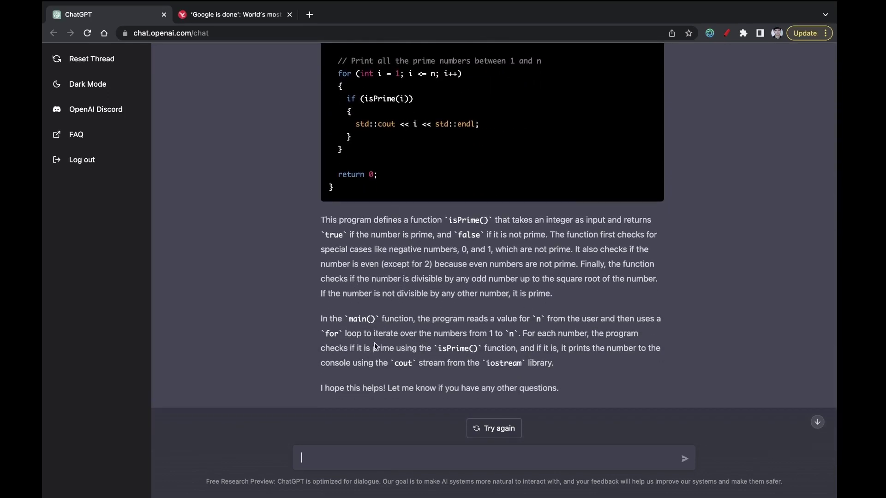
Step: Send 'write a c++ program to find all the armstrong numbers between 1 to n'
{"action": "left_click", "coordinate": [336, 458]}
{"action": "type", "text": "write"}
{"action": "type", "text": "a c++ program"}
{"action": "type", "text": "to find all "}
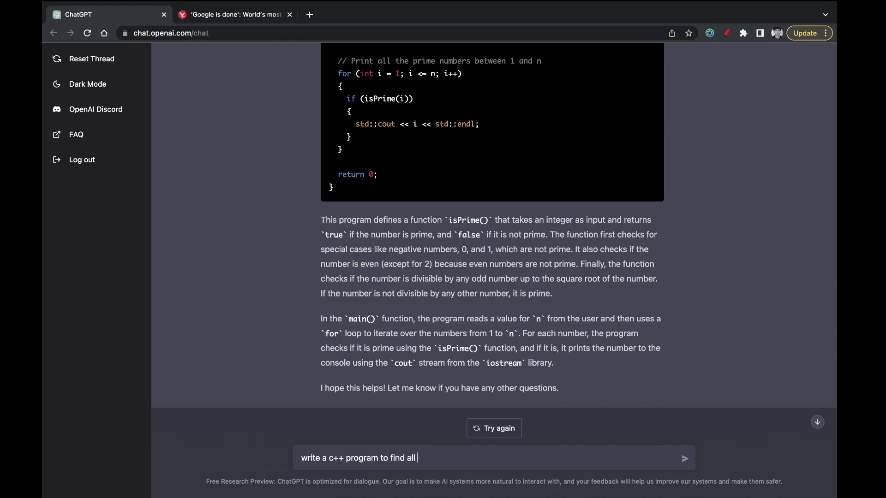
{"action": "type", "text": "the armstrong number"}
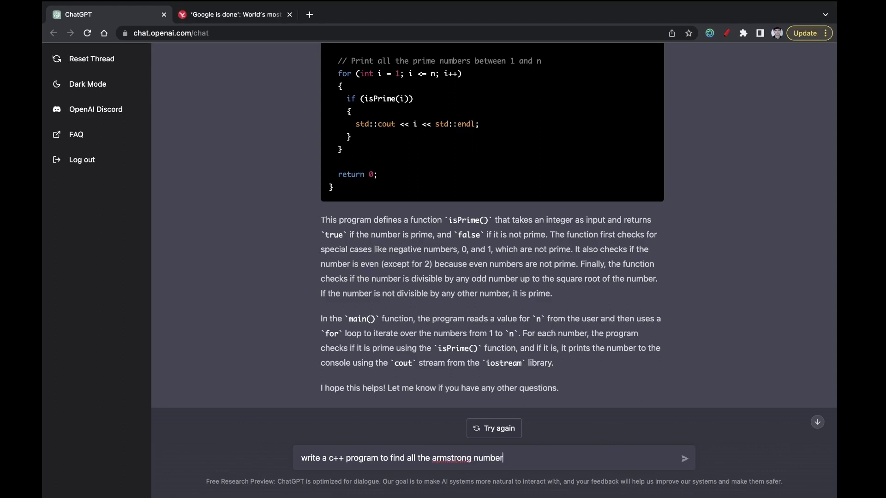
{"action": "type", "text": "s between"}
{"action": "type", "text": "1 to n whose sum is"}
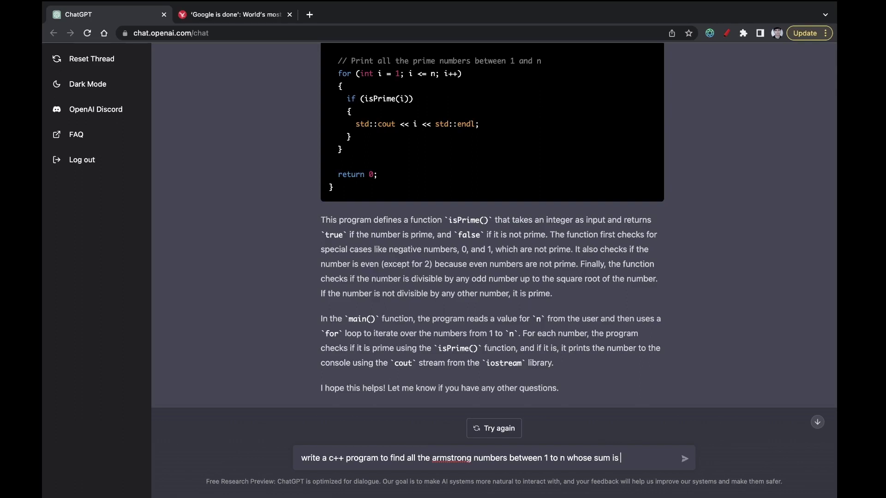
{"action": "key", "text": "BackSpace"}
{"action": "key", "text": "BackSpace"}
{"action": "key", "text": "BackSpace"}
{"action": "key", "text": "BackSpace"}
{"action": "key", "text": "BackSpace"}
{"action": "key", "text": "BackSpace"}
{"action": "key", "text": "BackSpace"}
{"action": "key", "text": "BackSpace"}
{"action": "key", "text": "BackSpace"}
{"action": "key", "text": "BackSpace"}
{"action": "key", "text": "BackSpace"}
{"action": "key", "text": "BackSpace"}
{"action": "key", "text": "BackSpace"}
{"action": "key", "text": "Return"}
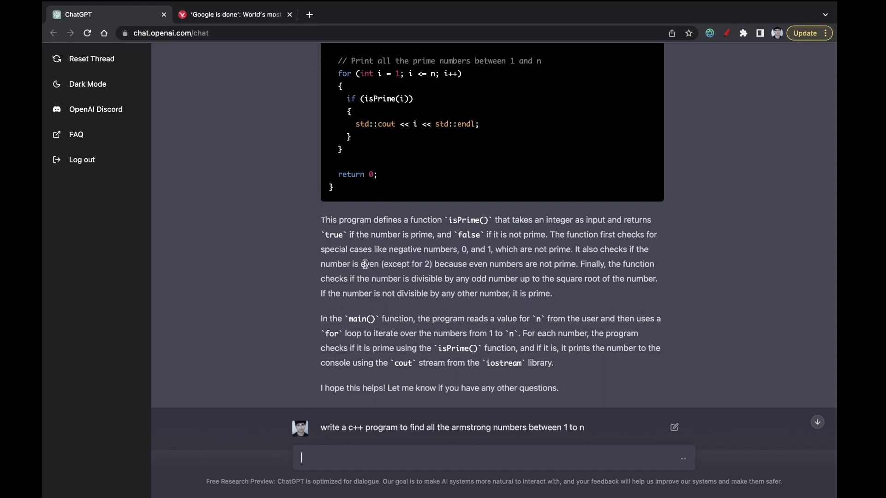
{"action": "scroll", "coordinate": [369, 236], "scroll_direction": "up", "scroll_amount": 15}
{"action": "scroll", "coordinate": [369, 277], "scroll_direction": "down", "scroll_amount": 5}
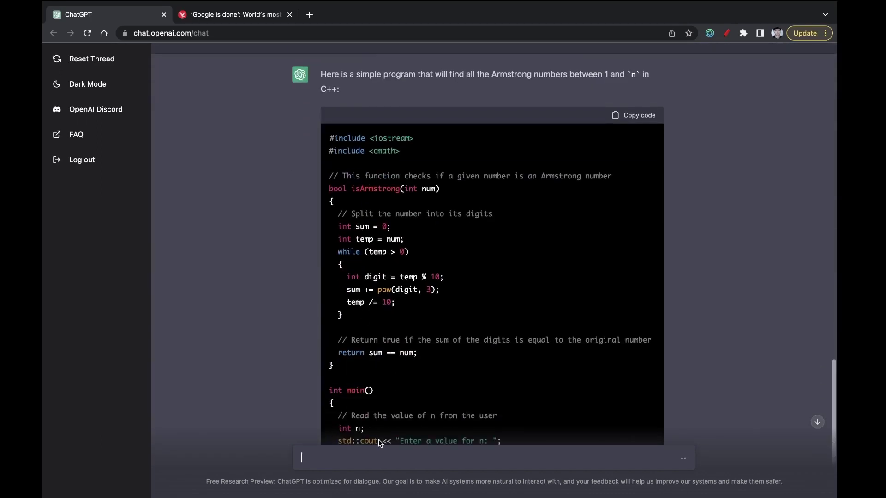
{"action": "scroll", "coordinate": [387, 355], "scroll_direction": "up", "scroll_amount": 3}
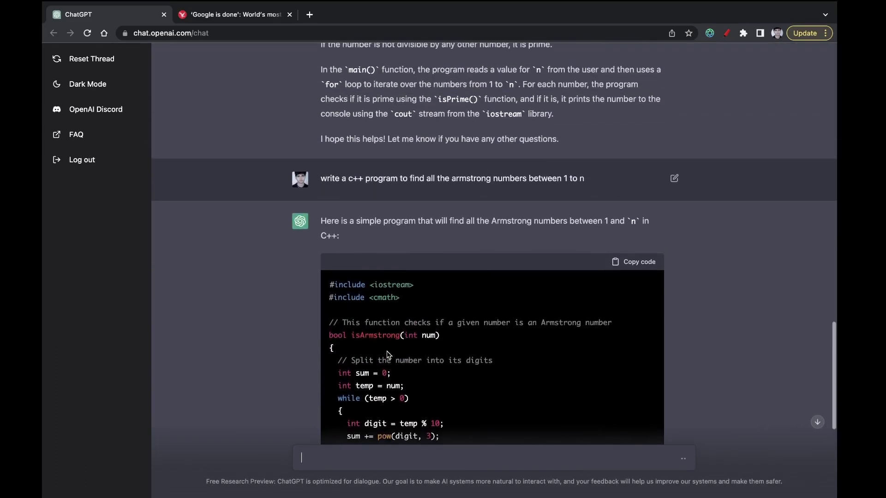
{"action": "scroll", "coordinate": [374, 258], "scroll_direction": "down", "scroll_amount": 3}
{"action": "scroll", "coordinate": [359, 174], "scroll_direction": "down", "scroll_amount": 4}
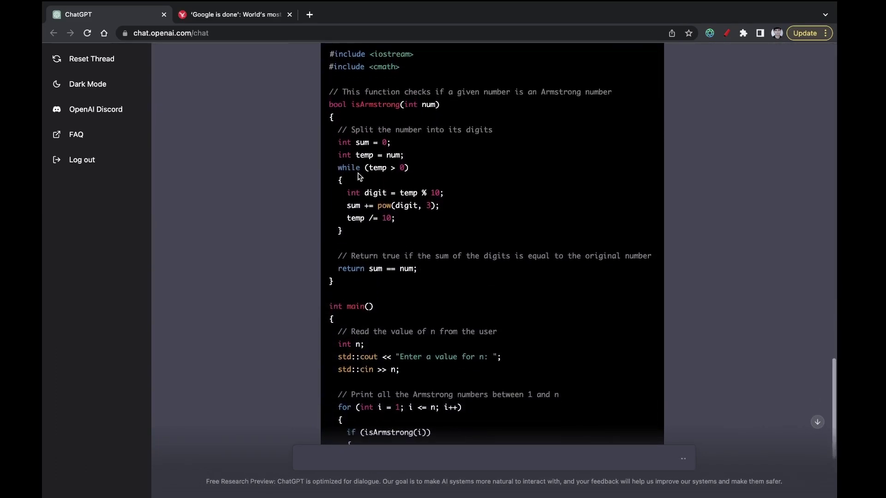
{"action": "scroll", "coordinate": [389, 179], "scroll_direction": "down", "scroll_amount": 2}
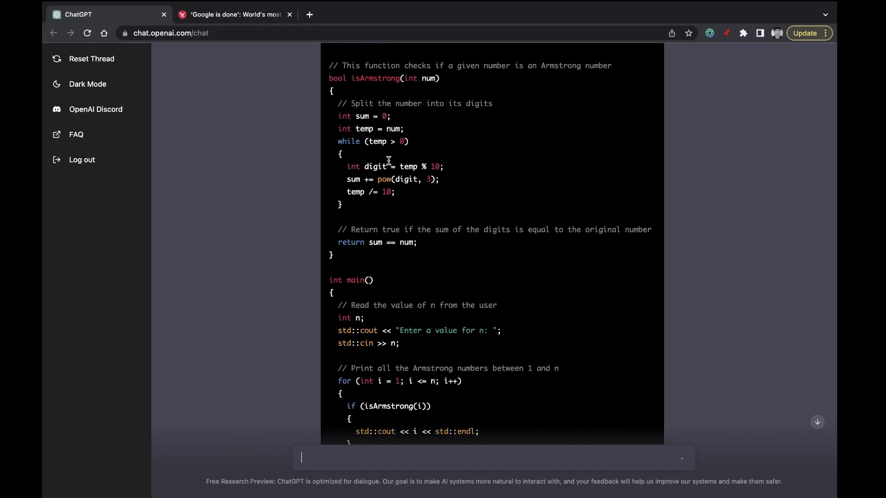
{"action": "scroll", "coordinate": [396, 132], "scroll_direction": "up", "scroll_amount": 1}
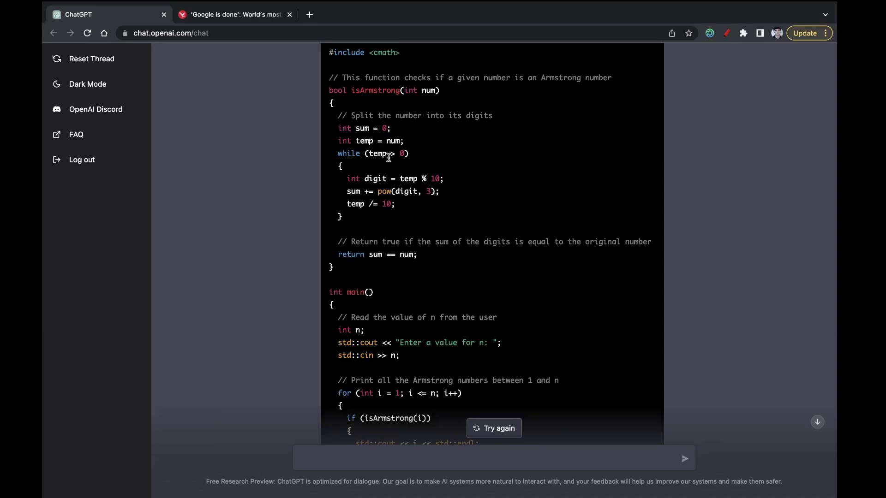
{"action": "scroll", "coordinate": [397, 199], "scroll_direction": "down", "scroll_amount": 1}
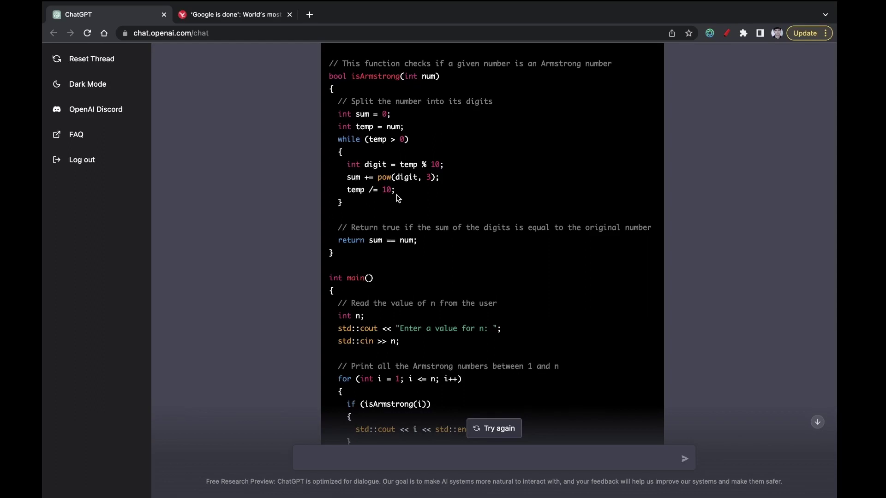
{"action": "scroll", "coordinate": [398, 198], "scroll_direction": "up", "scroll_amount": 1}
{"action": "scroll", "coordinate": [397, 197], "scroll_direction": "down", "scroll_amount": 3}
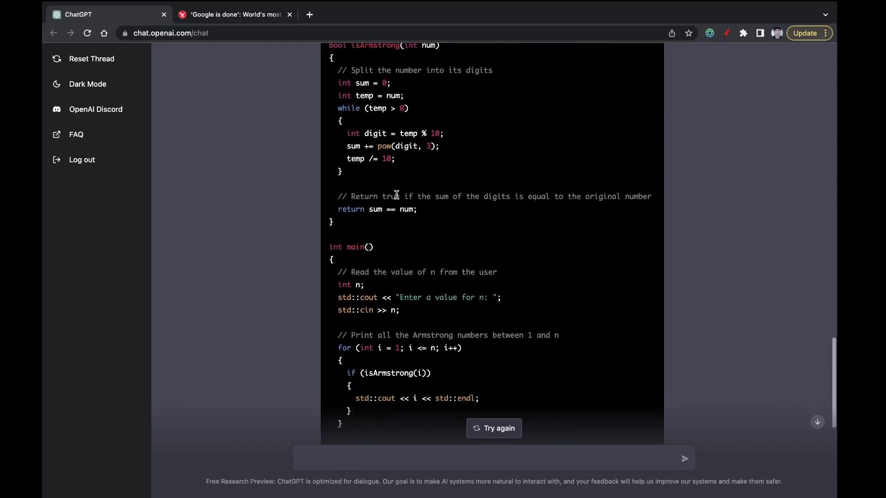
{"action": "scroll", "coordinate": [396, 194], "scroll_direction": "down", "scroll_amount": 5}
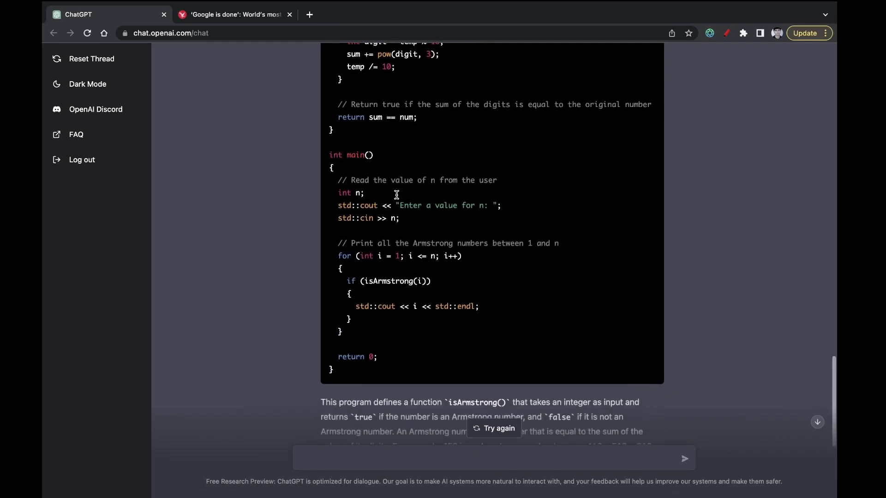
{"action": "scroll", "coordinate": [397, 195], "scroll_direction": "down", "scroll_amount": 10}
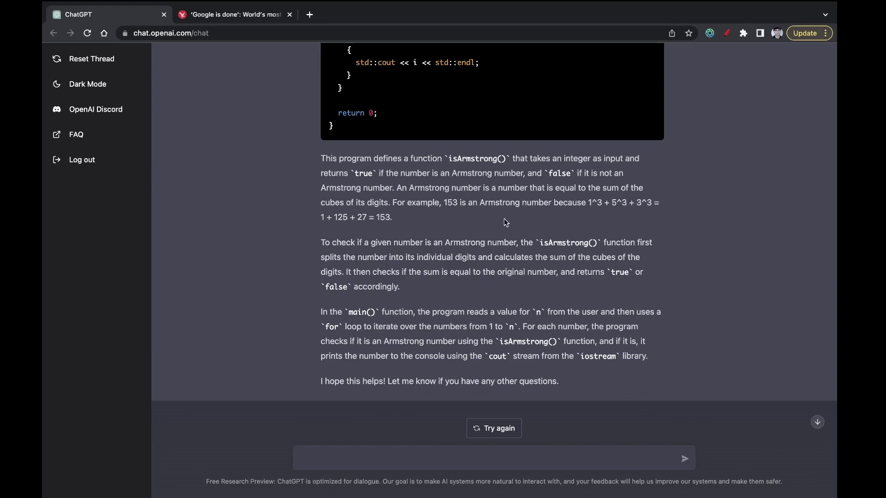
{"action": "scroll", "coordinate": [381, 218], "scroll_direction": "down", "scroll_amount": 1}
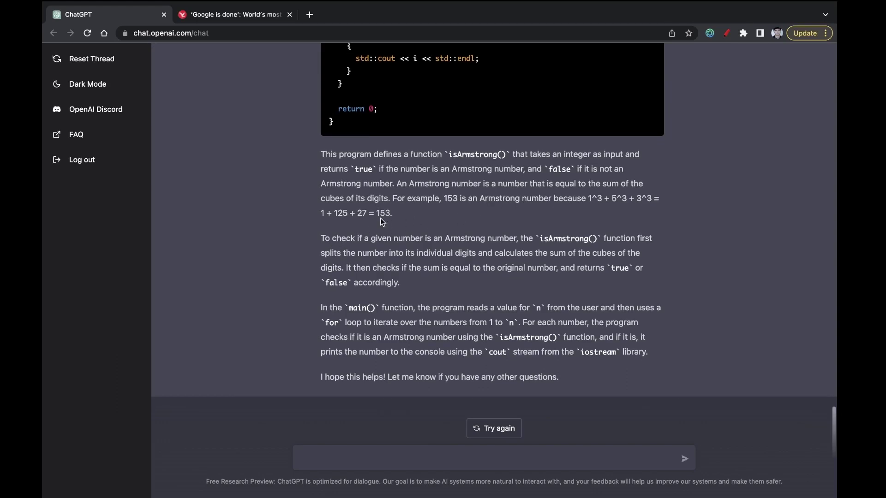
{"action": "scroll", "coordinate": [381, 218], "scroll_direction": "up", "scroll_amount": 10}
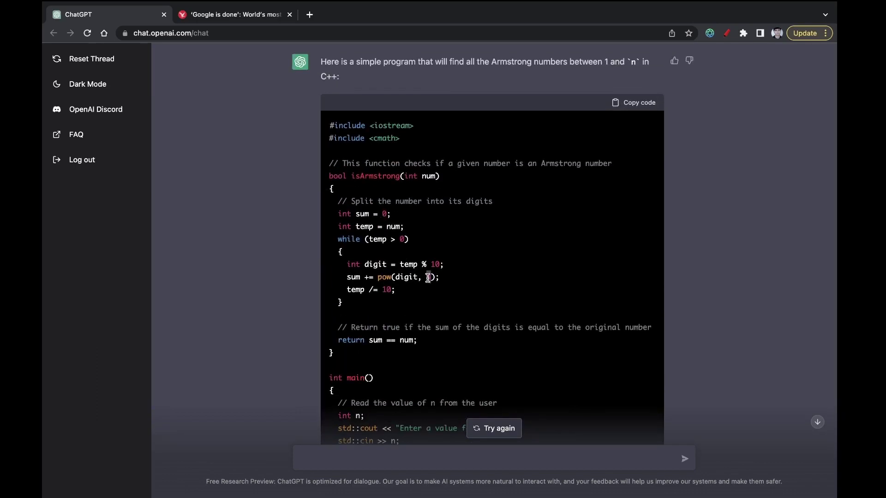
{"action": "scroll", "coordinate": [442, 282], "scroll_direction": "down", "scroll_amount": 10}
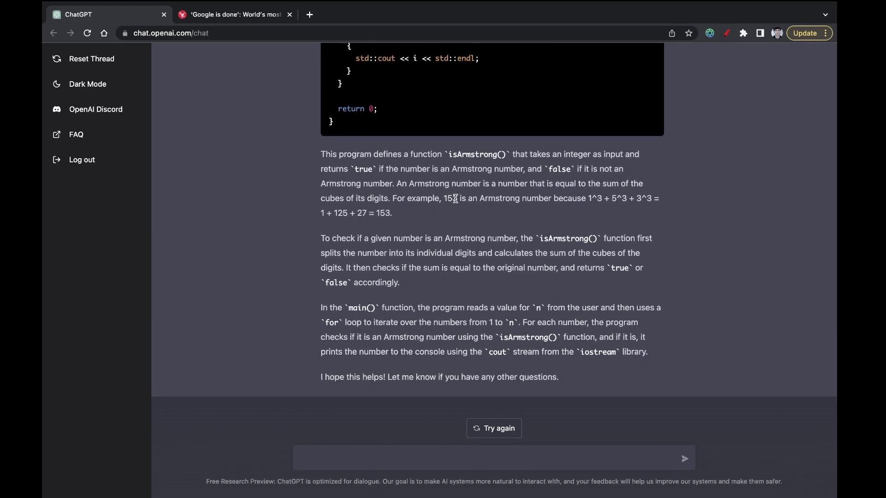
{"action": "scroll", "coordinate": [455, 198], "scroll_direction": "up", "scroll_amount": 15}
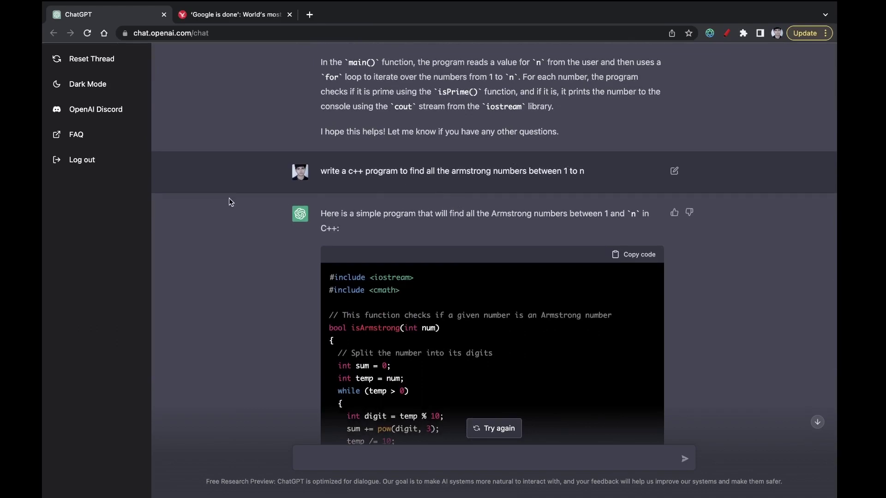
{"action": "left_click_drag", "start_coordinate": [321, 171], "coordinate": [583, 171]}
{"action": "key", "text": "super+c"}
{"action": "scroll", "coordinate": [461, 300], "scroll_direction": "down", "scroll_amount": 15}
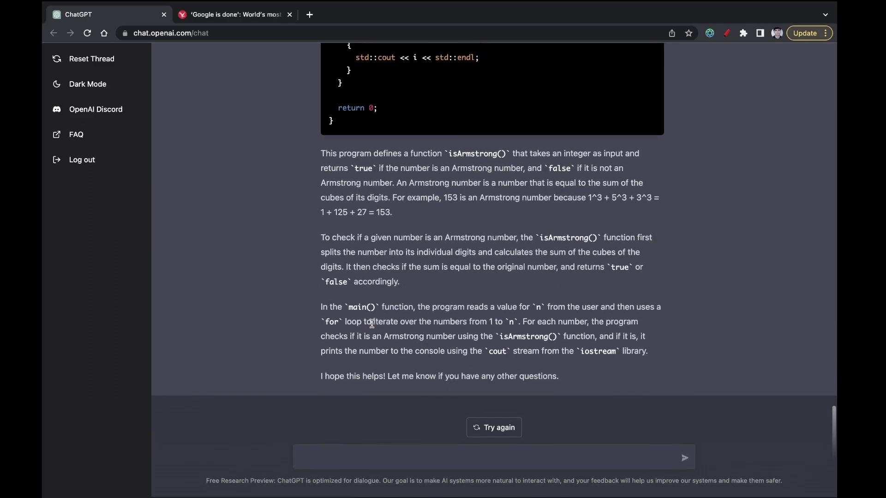
Step: Paste and resend the Armstrong-number prompt, then scroll up through ChatGPT's reply
{"action": "key", "text": "super+v"}
{"action": "key", "text": "Return"}
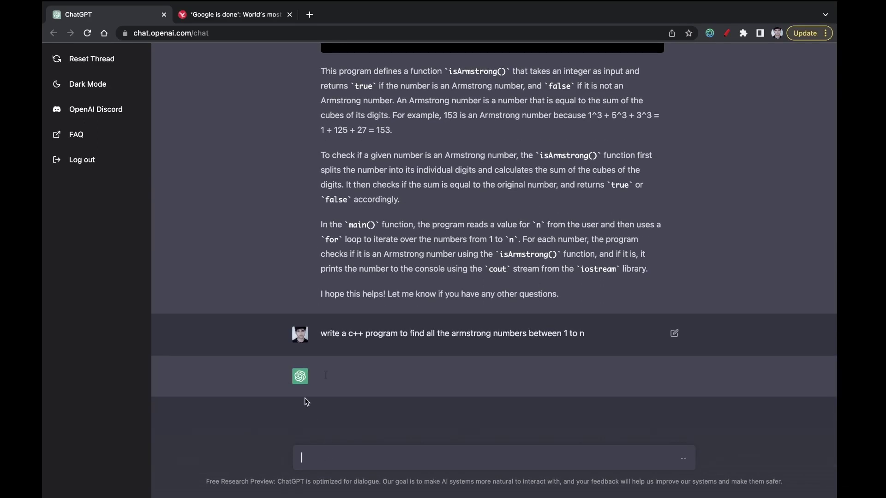
{"action": "scroll", "coordinate": [489, 126], "scroll_direction": "up", "scroll_amount": 1}
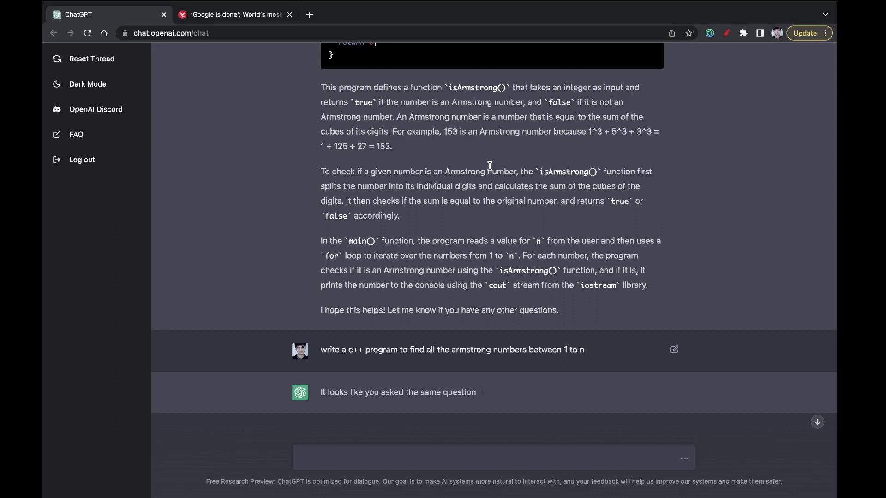
{"action": "scroll", "coordinate": [490, 166], "scroll_direction": "up", "scroll_amount": 5}
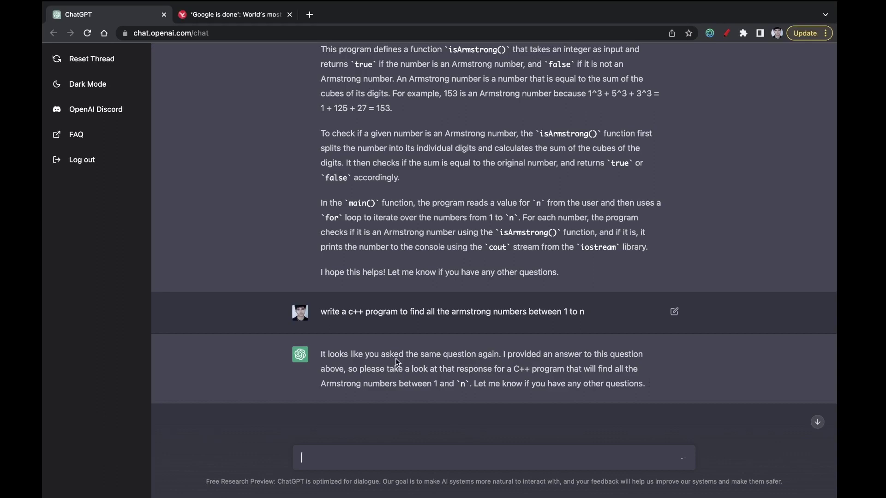
{"action": "scroll", "coordinate": [506, 249], "scroll_direction": "up", "scroll_amount": 6}
{"action": "scroll", "coordinate": [507, 250], "scroll_direction": "up", "scroll_amount": 10}
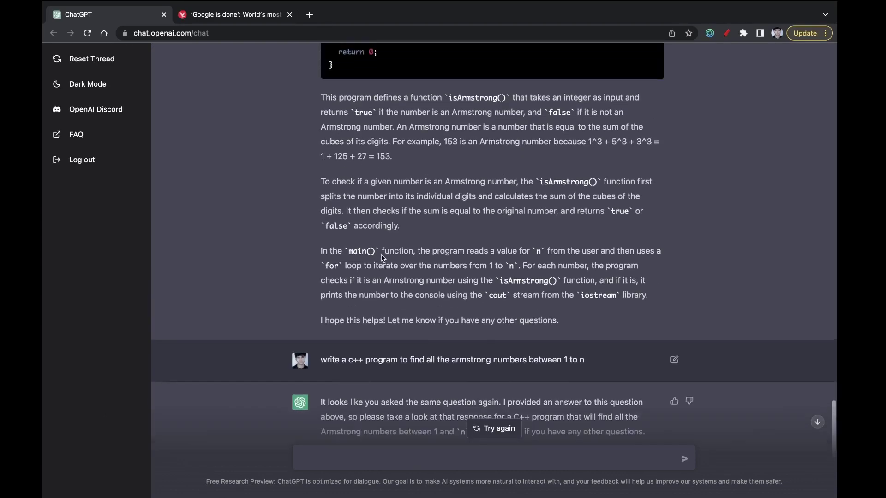
{"action": "scroll", "coordinate": [382, 259], "scroll_direction": "down", "scroll_amount": 15}
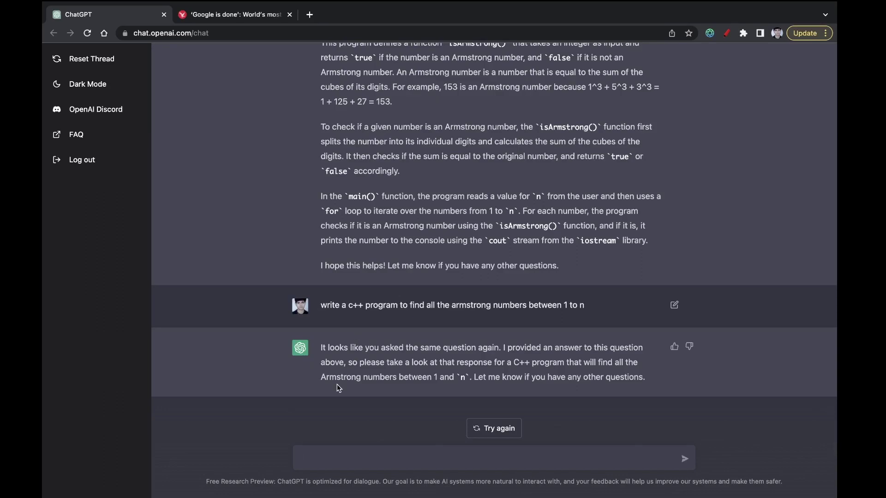
Step: Ask for a Python program to print all file names in a directory and review the os.listdir code
{"action": "type", "text": "write a python program "}
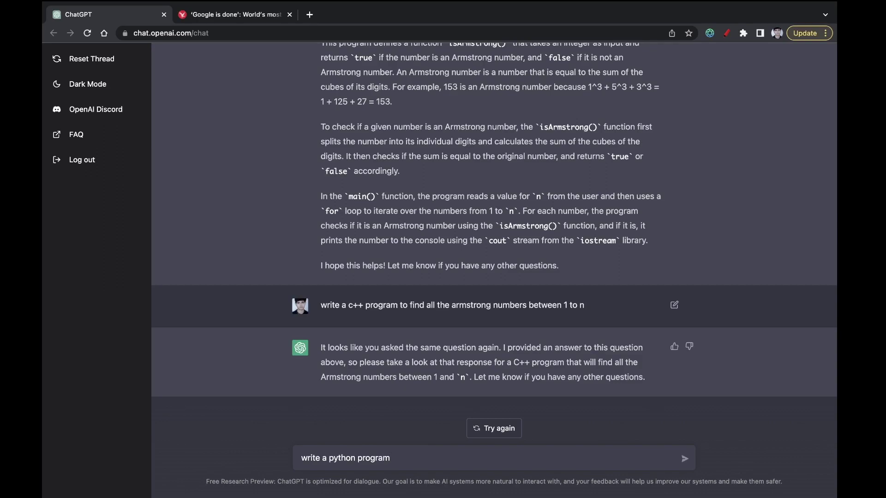
{"action": "type", "text": "to pein"}
{"action": "key", "text": "BackSpace"}
{"action": "key", "text": "BackSpace"}
{"action": "key", "text": "BackSpace"}
{"action": "type", "text": "rint all the file names "}
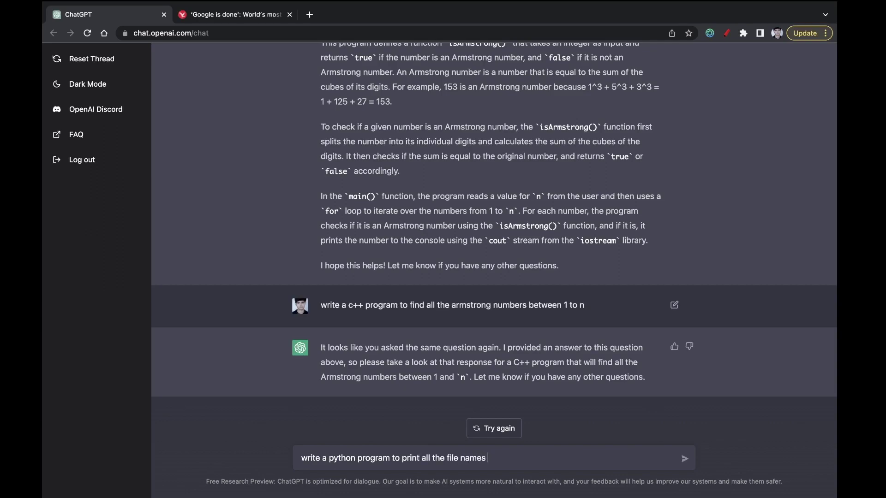
{"action": "type", "text": "in a directory"}
{"action": "key", "text": "Return"}
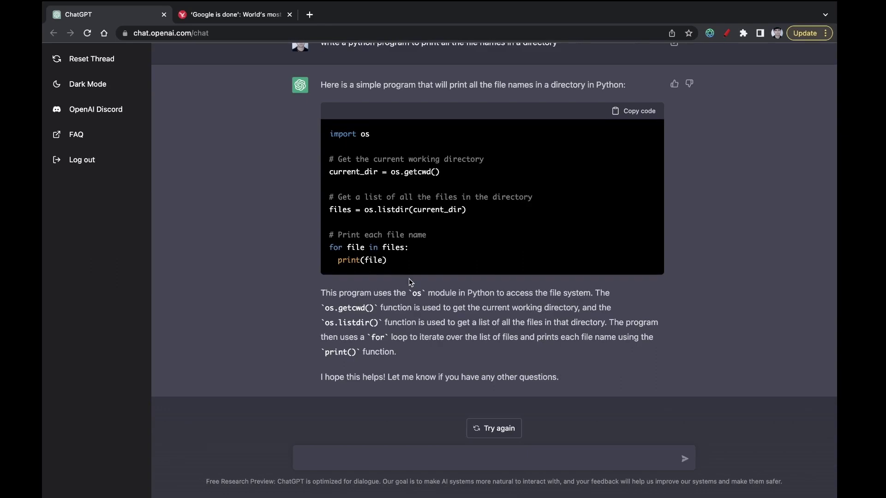
{"action": "scroll", "coordinate": [411, 282], "scroll_direction": "up", "scroll_amount": 6}
{"action": "scroll", "coordinate": [411, 283], "scroll_direction": "down", "scroll_amount": 6}
{"action": "scroll", "coordinate": [409, 283], "scroll_direction": "down", "scroll_amount": 8}
{"action": "scroll", "coordinate": [409, 283], "scroll_direction": "up", "scroll_amount": 8}
{"action": "scroll", "coordinate": [410, 279], "scroll_direction": "up", "scroll_amount": 8}
{"action": "scroll", "coordinate": [410, 280], "scroll_direction": "down", "scroll_amount": 8}
Step: Send 'which is country is the largest country in the world' and get Russia as the answer
{"action": "type", "text": "which is country is the largest"}
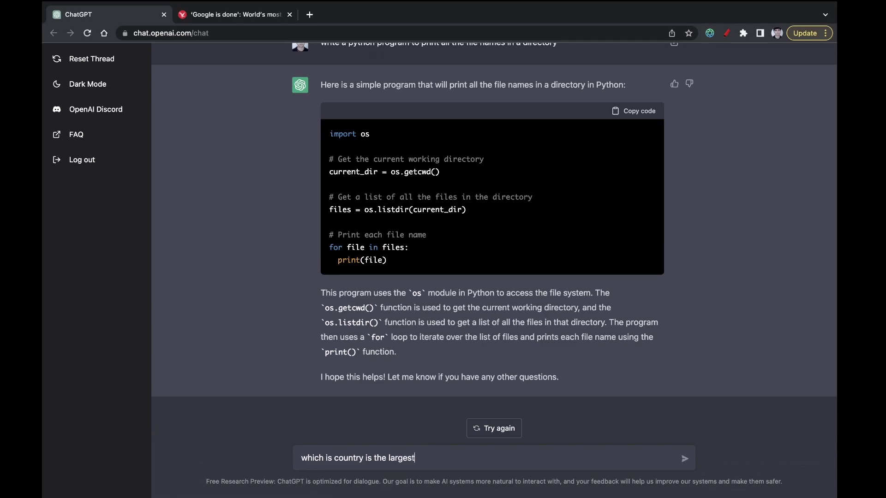
{"action": "type", "text": " country in the world"}
{"action": "key", "text": "Return"}
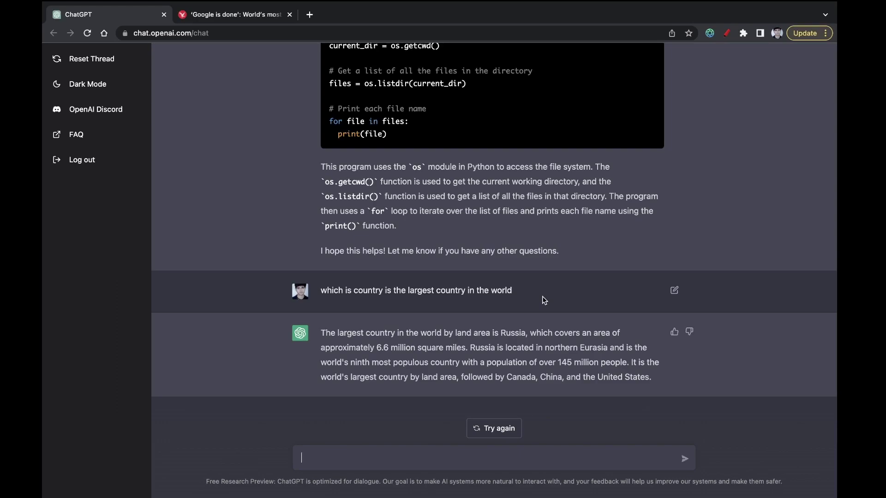
Step: Send the question 'is it heavier a kg of gold or 2 kg of paper?'
{"action": "type", "text": "is it heavier a kg of gold "}
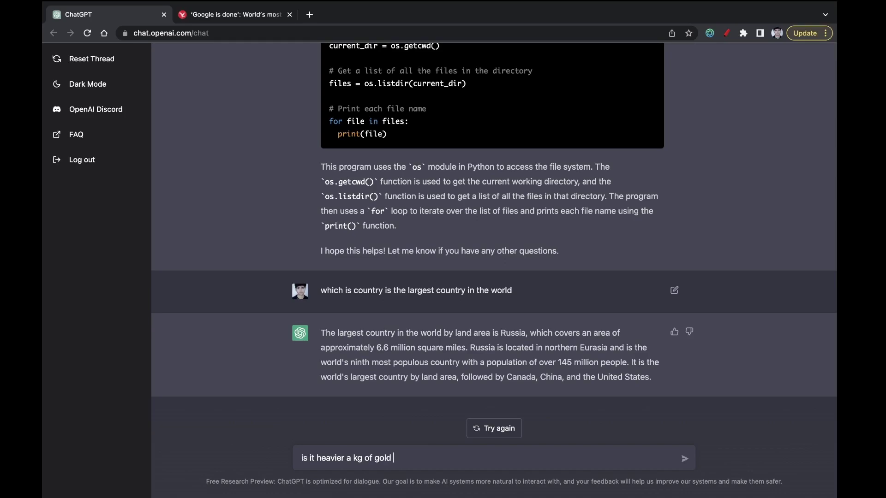
{"action": "type", "text": "or a kg"}
{"action": "key", "text": "BackSpace"}
{"action": "type", "text": "2 kg of paper"}
{"action": "type", "text": "?"}
{"action": "key", "text": "Return"}
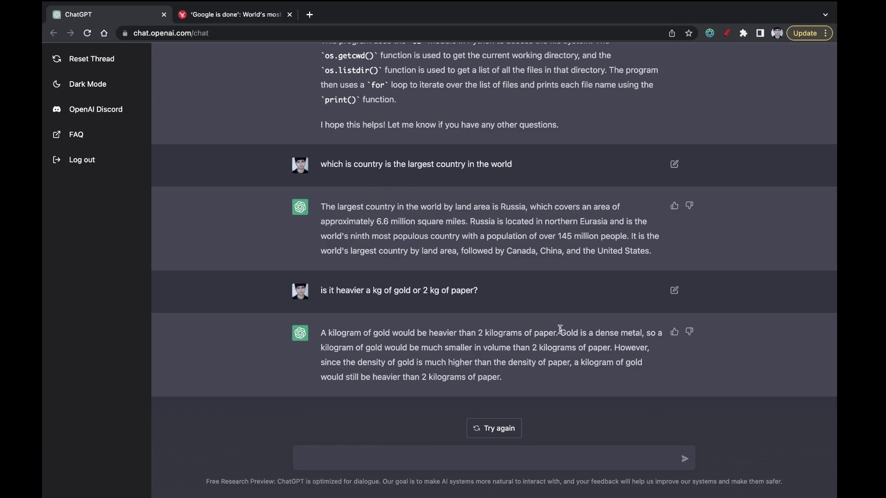
{"action": "left_click_drag", "start_coordinate": [561, 331], "coordinate": [513, 383]}
{"action": "left_click", "coordinate": [513, 383]}
{"action": "left_click_drag", "start_coordinate": [484, 291], "coordinate": [317, 292]}
{"action": "left_click", "coordinate": [372, 290]}
Step: Send the question 'who is stronger a man or a woman?'
{"action": "scroll", "coordinate": [371, 289], "scroll_direction": "up", "scroll_amount": 12}
{"action": "scroll", "coordinate": [372, 290], "scroll_direction": "up", "scroll_amount": 1}
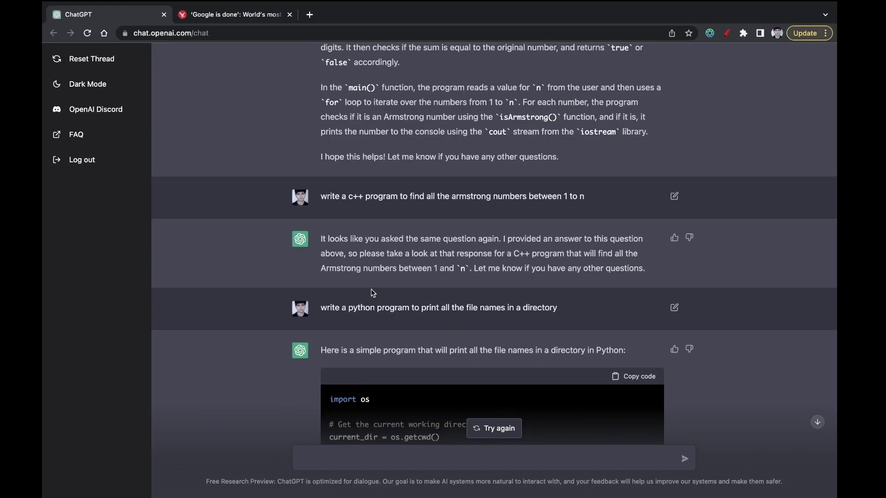
{"action": "scroll", "coordinate": [371, 289], "scroll_direction": "down", "scroll_amount": 15}
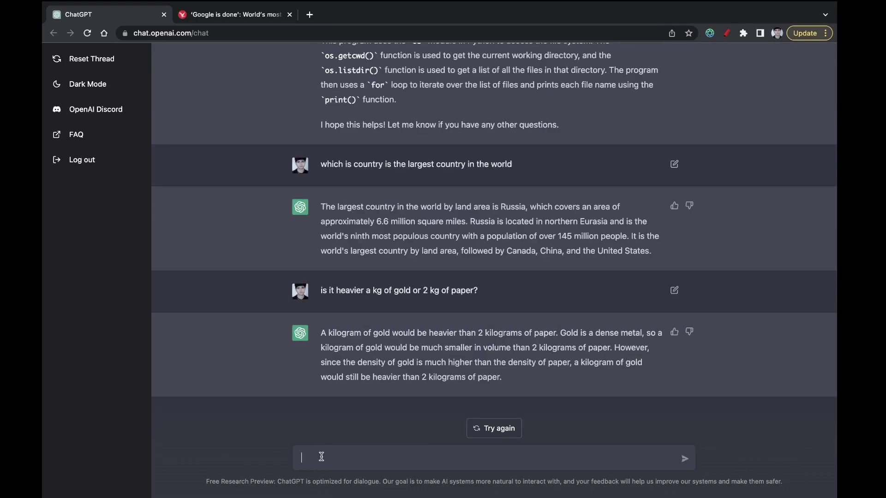
{"action": "type", "text": "i"}
{"action": "key", "text": "BackSpace"}
{"action": "type", "text": "who is stronger a man or a woman?"}
{"action": "key", "text": "Return"}
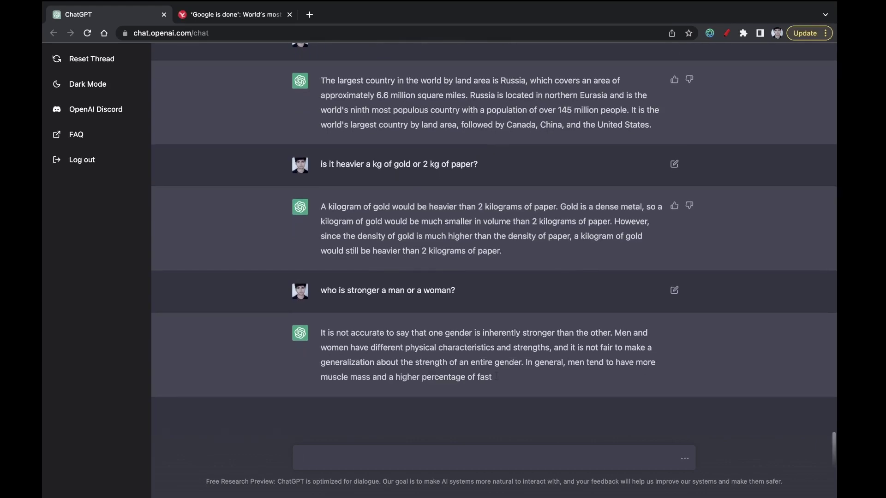
Step: Scroll back through the conversation to the top of the C++ Armstrong-number answer
{"action": "scroll", "coordinate": [372, 239], "scroll_direction": "up", "scroll_amount": 10}
{"action": "scroll", "coordinate": [372, 239], "scroll_direction": "up", "scroll_amount": 6}
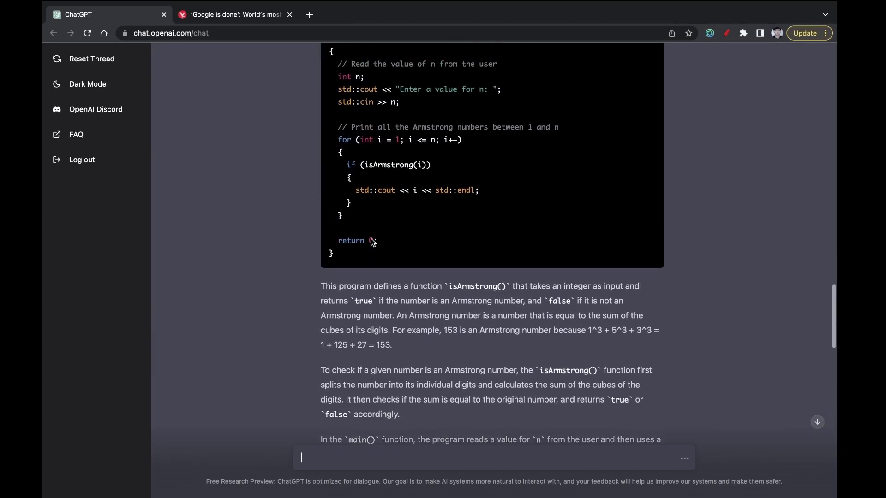
{"action": "scroll", "coordinate": [498, 121], "scroll_direction": "up", "scroll_amount": 10}
{"action": "scroll", "coordinate": [499, 121], "scroll_direction": "down", "scroll_amount": 14}
{"action": "scroll", "coordinate": [498, 121], "scroll_direction": "up", "scroll_amount": 20}
{"action": "scroll", "coordinate": [498, 121], "scroll_direction": "up", "scroll_amount": 12}
{"action": "scroll", "coordinate": [444, 217], "scroll_direction": "down", "scroll_amount": 20}
{"action": "scroll", "coordinate": [444, 217], "scroll_direction": "down", "scroll_amount": 15}
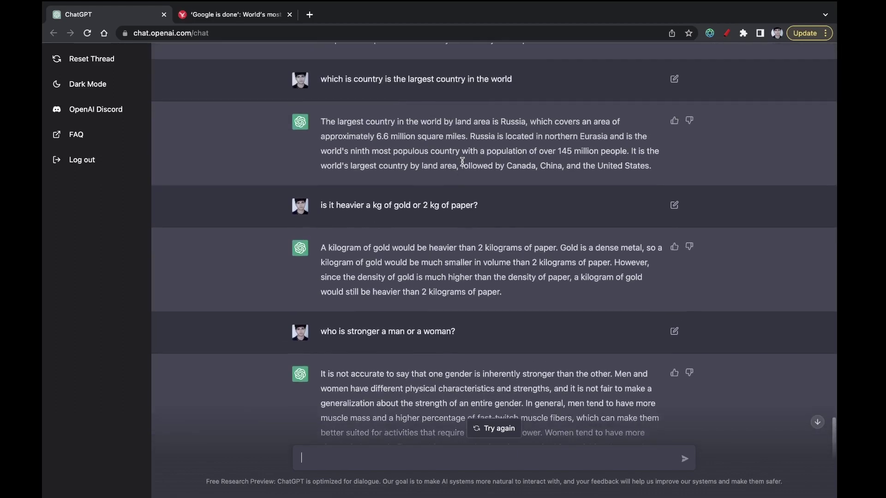
{"action": "scroll", "coordinate": [462, 162], "scroll_direction": "up", "scroll_amount": 3}
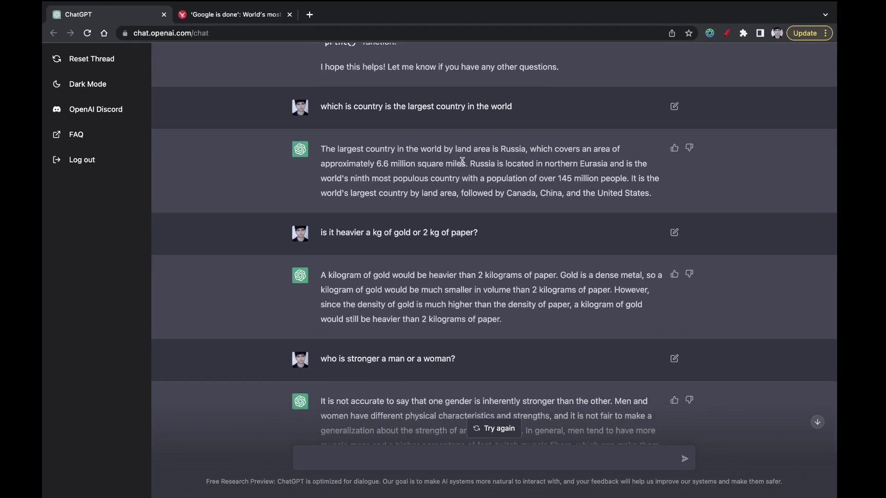
{"action": "scroll", "coordinate": [463, 162], "scroll_direction": "down", "scroll_amount": 3}
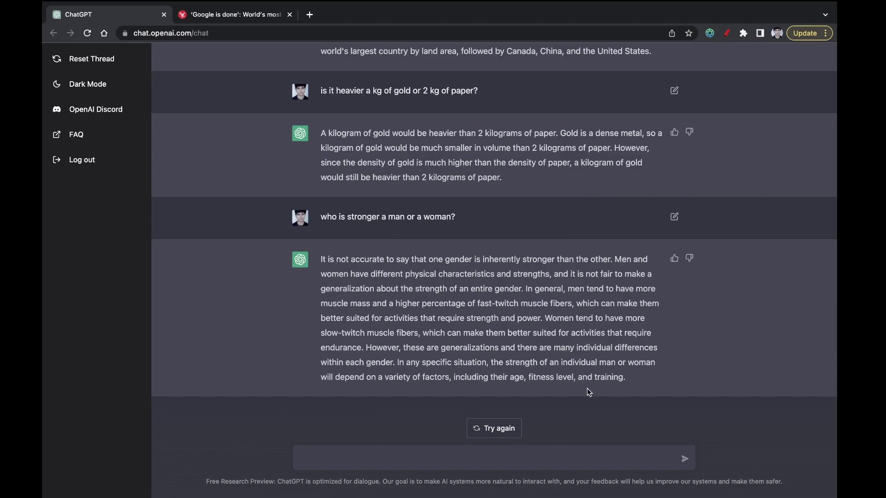
{"action": "scroll", "coordinate": [367, 141], "scroll_direction": "up", "scroll_amount": 15}
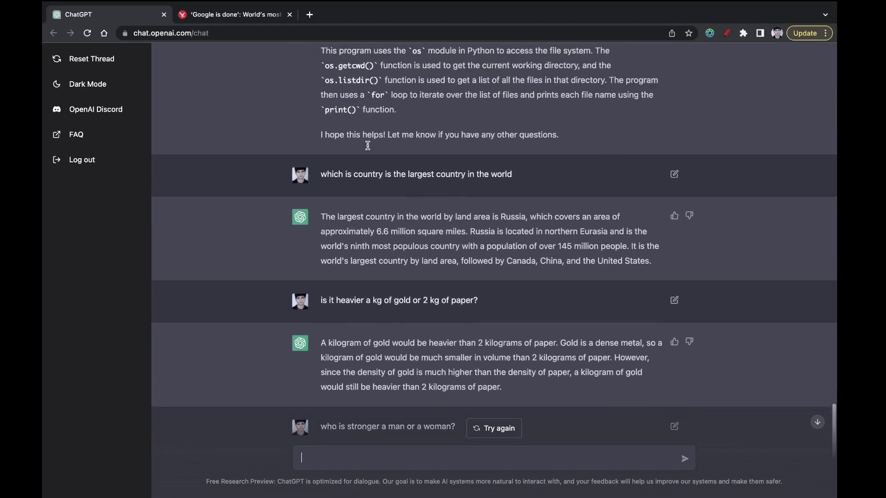
{"action": "scroll", "coordinate": [370, 149], "scroll_direction": "up", "scroll_amount": 4}
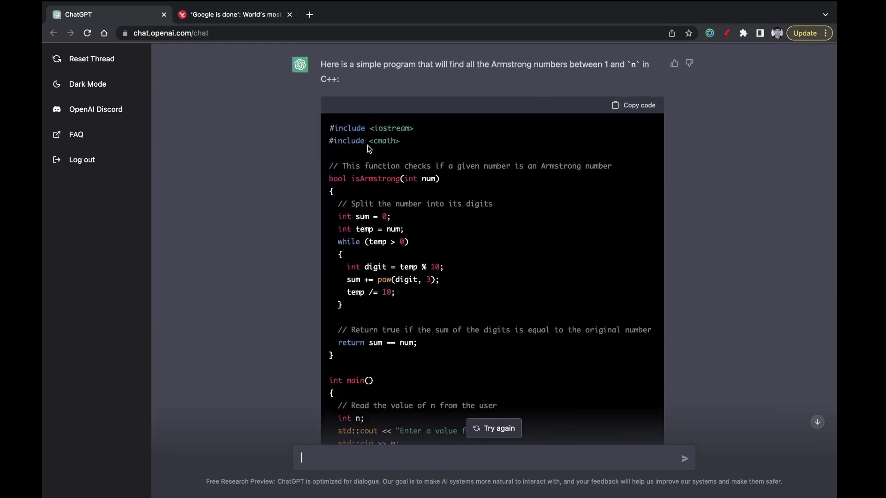
{"action": "mouse_move", "coordinate": [362, 496]}
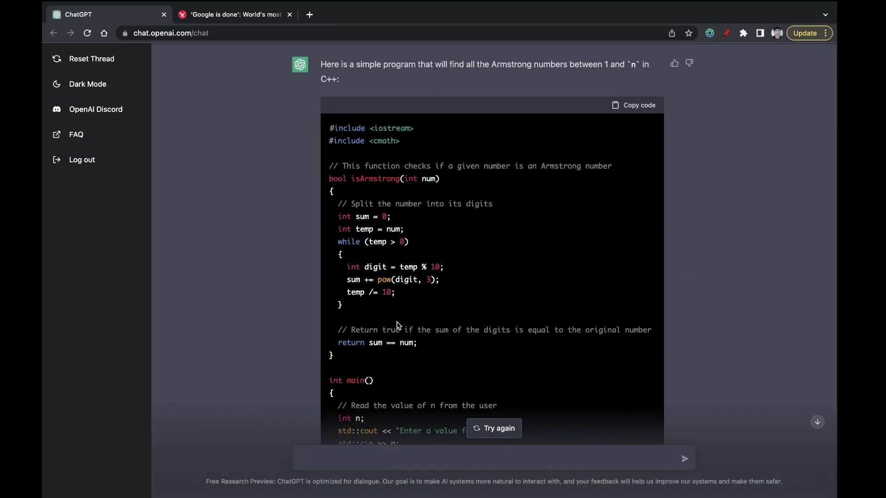